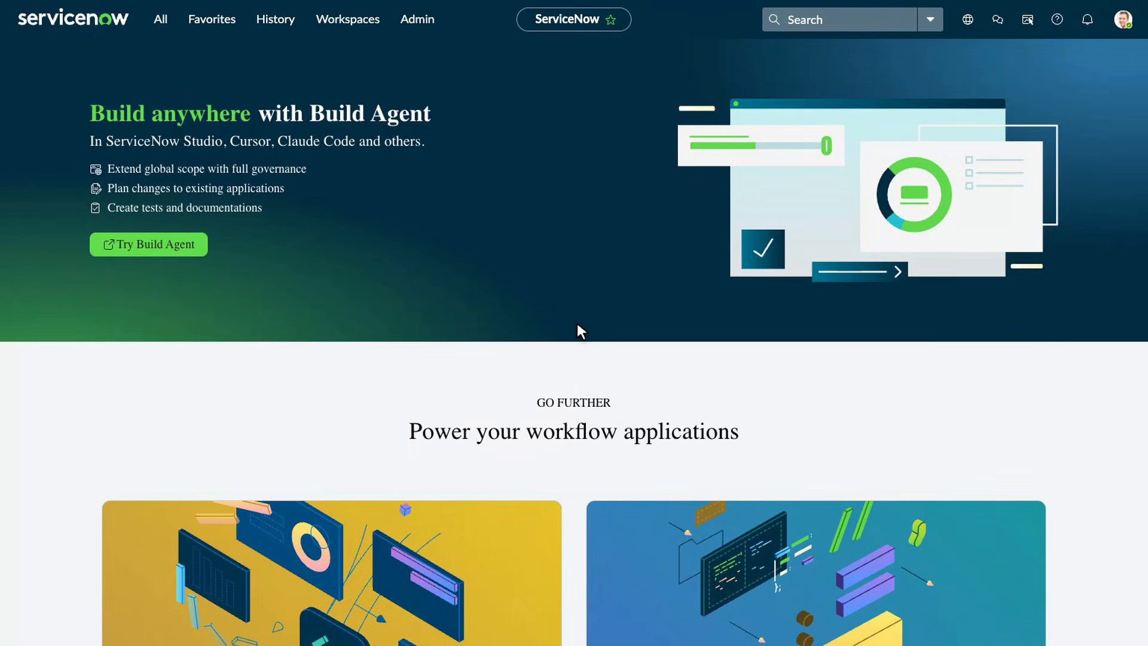
# - Filter the All menu for 'import set' and go to System Import Sets > Load Data
pyautogui.click(164, 18)
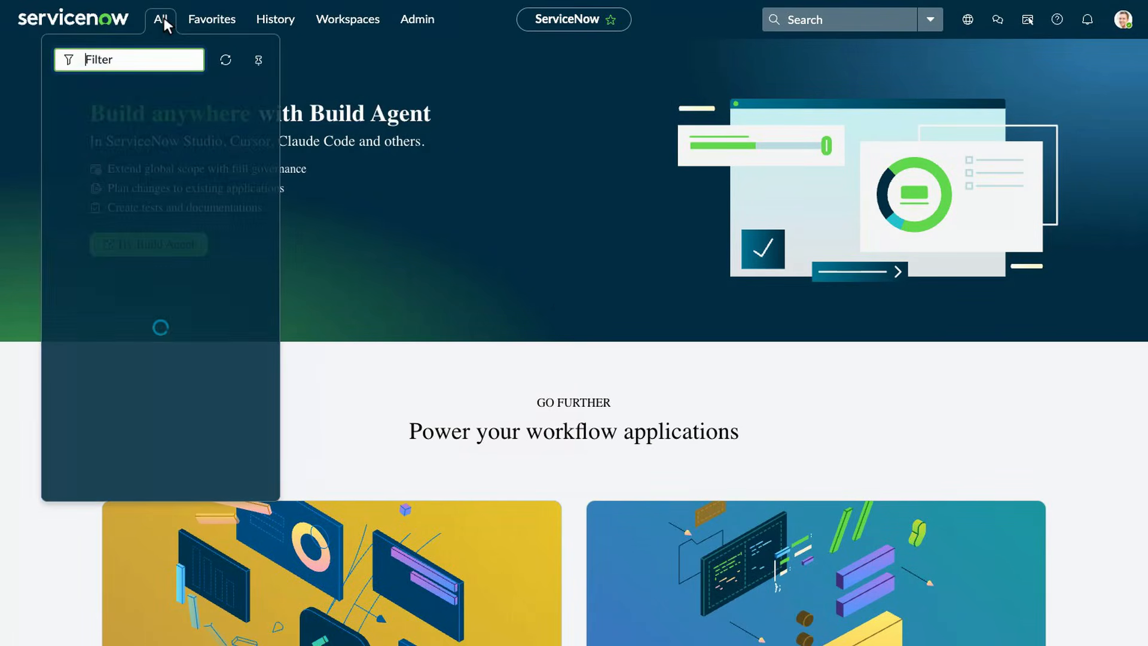
pyautogui.write('import set')
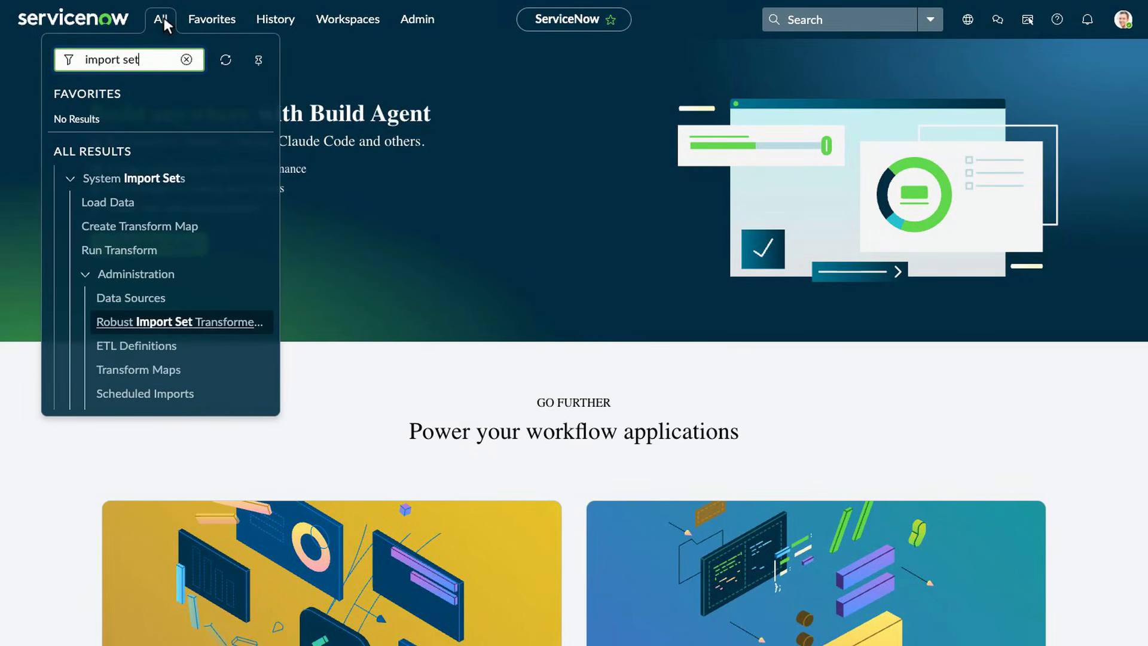
pyautogui.click(110, 204)
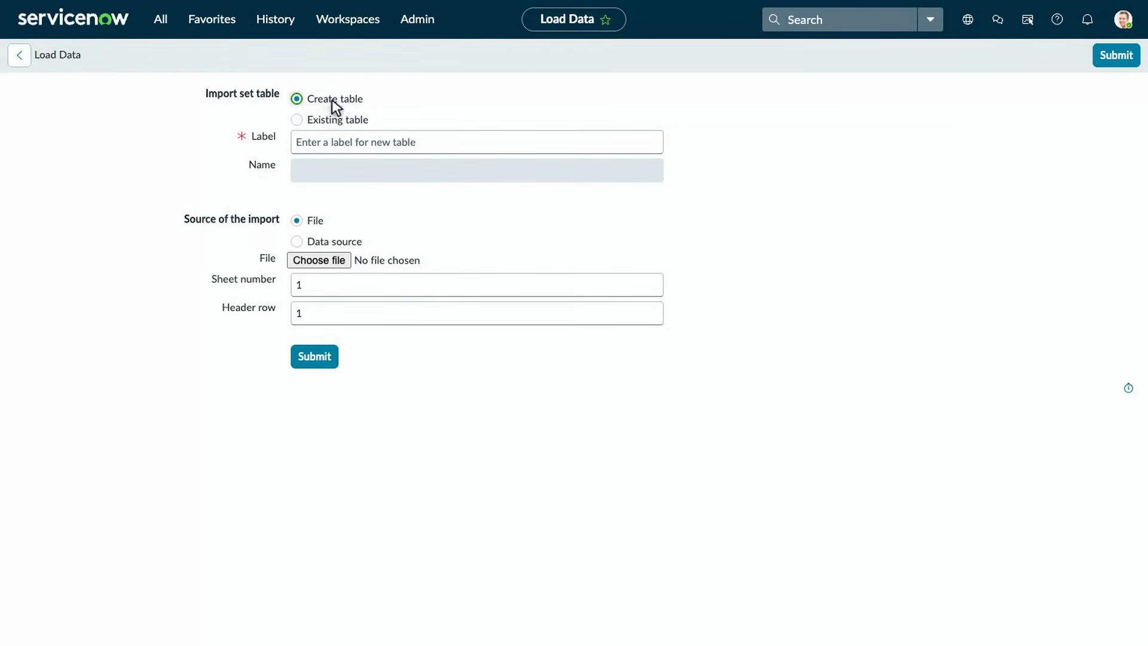
# - Load cloudora_alert_queue.xlsx into new table 'Cloudora Alert Queue', keeping sheet 1 and header row 1
pyautogui.click(481, 144)
pyautogui.write('Cloudora Alert Queue')
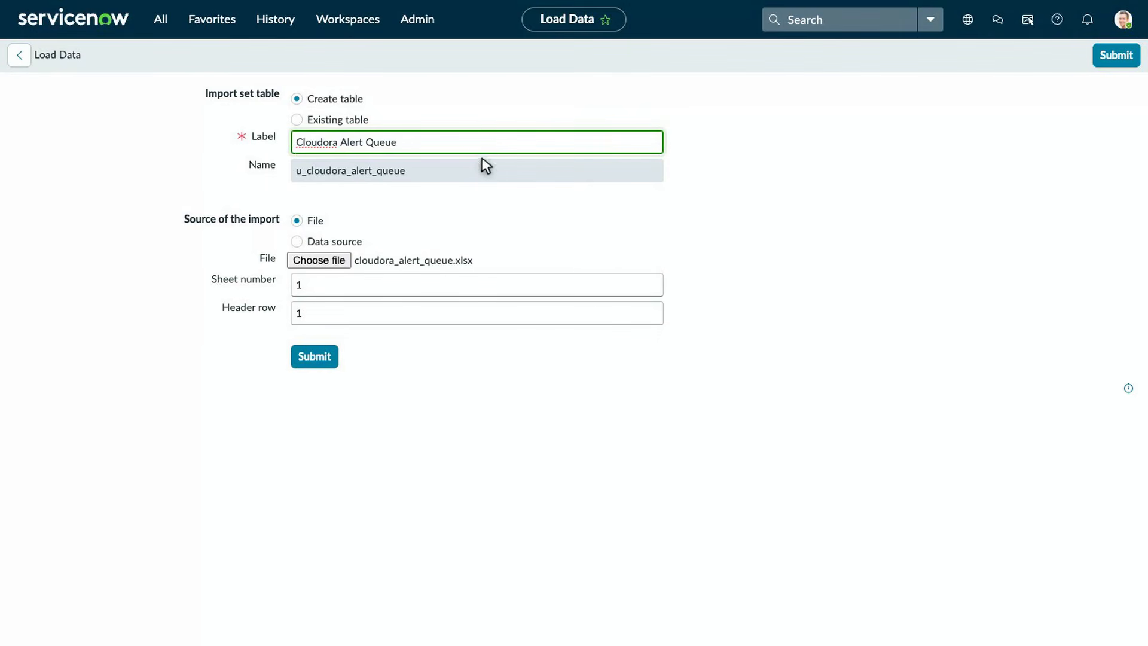
pyautogui.click(481, 288)
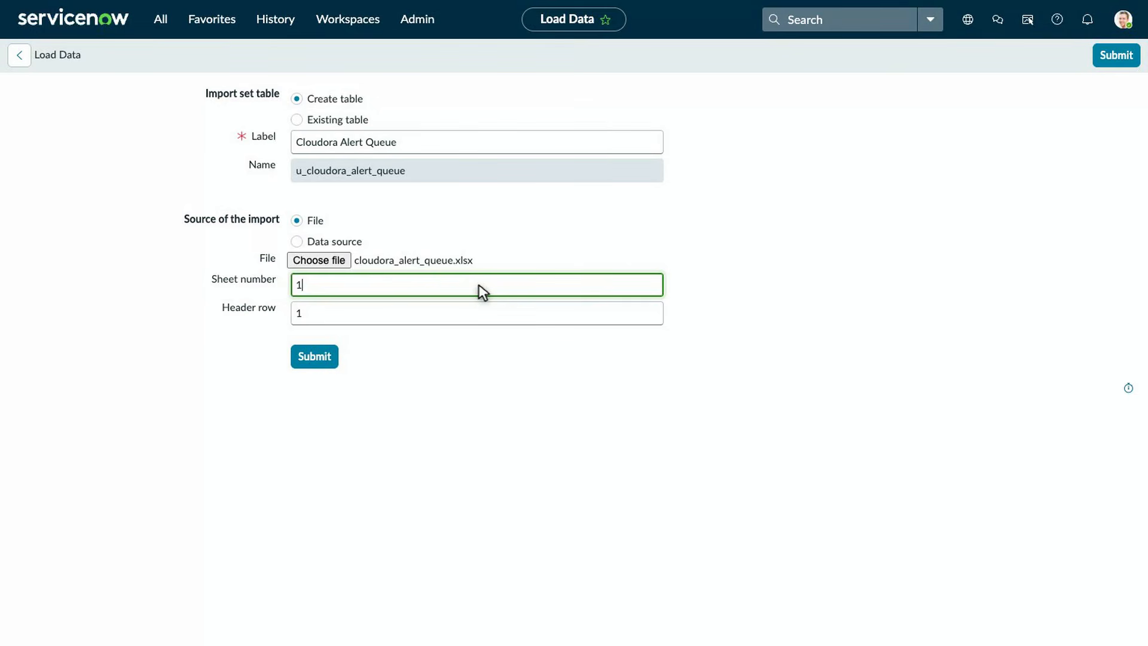
pyautogui.click(482, 315)
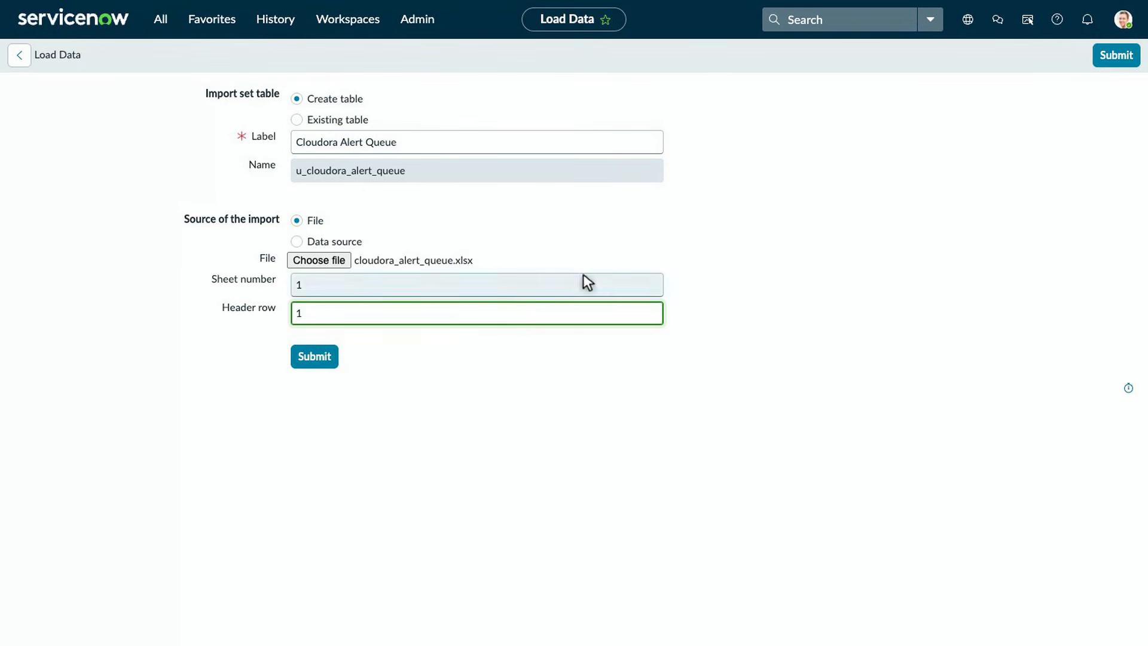
pyautogui.click(1116, 54)
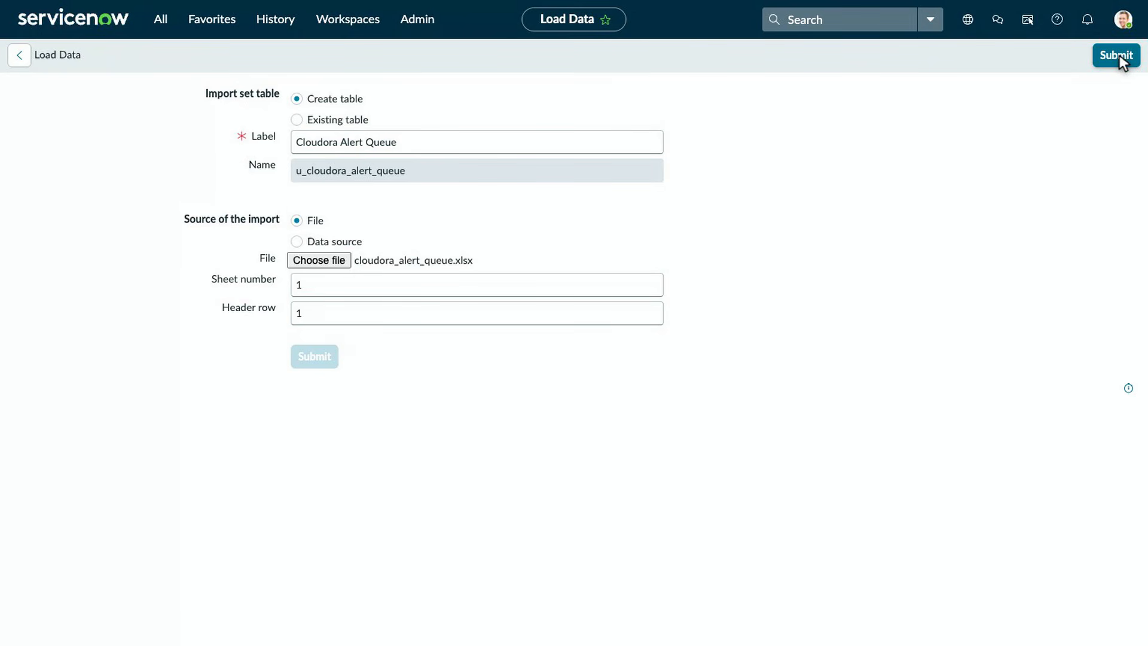
pyautogui.click(1116, 54)
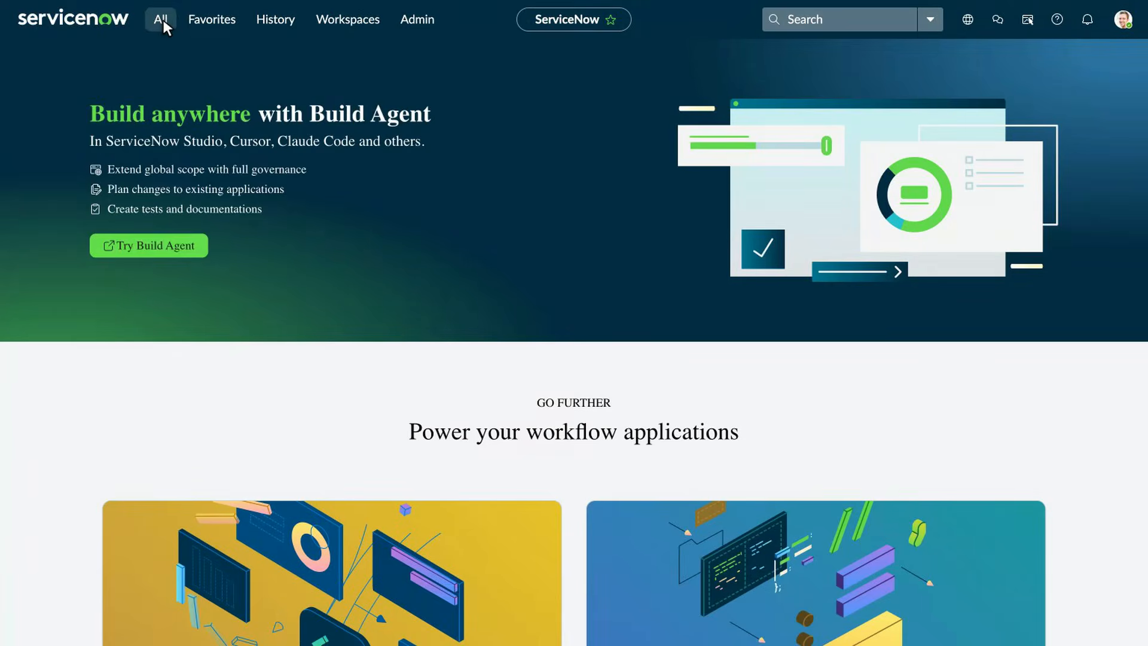
# - Start a new transform map named 'Cloudora Alerts to Incident'
pyautogui.click(162, 18)
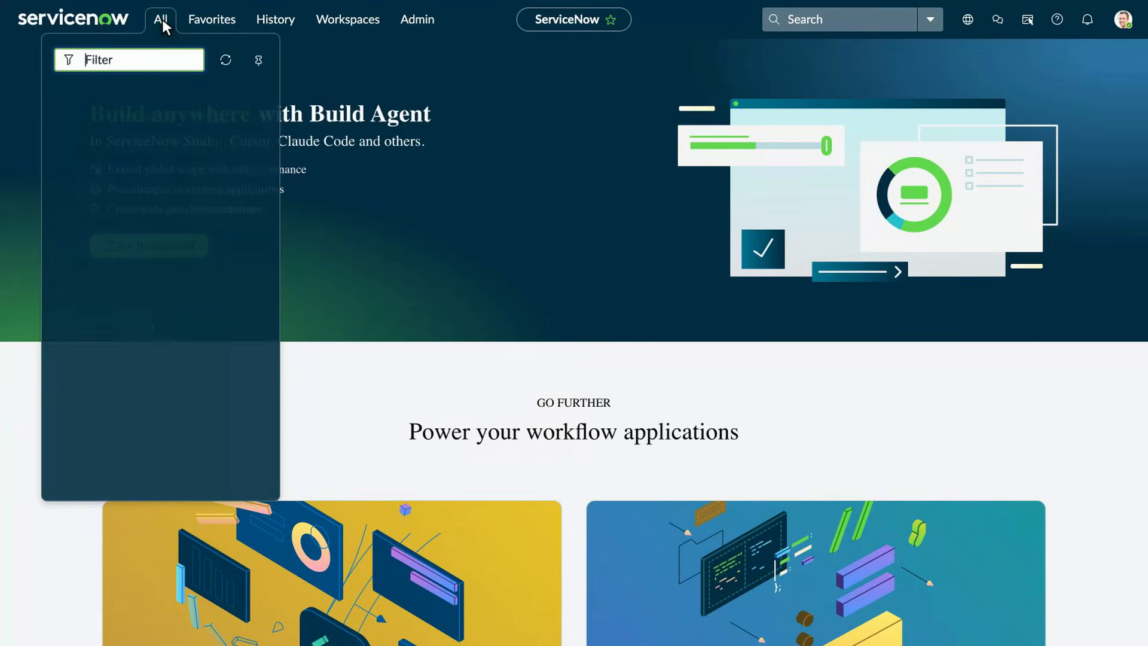
pyautogui.write('transform map')
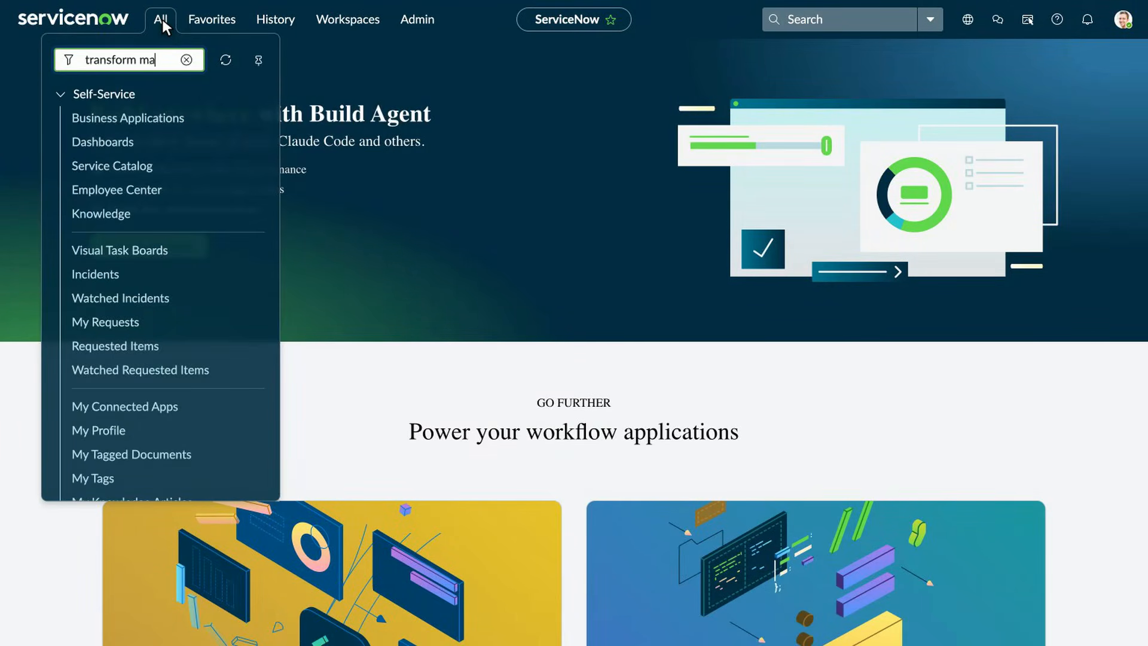
pyautogui.click(146, 273)
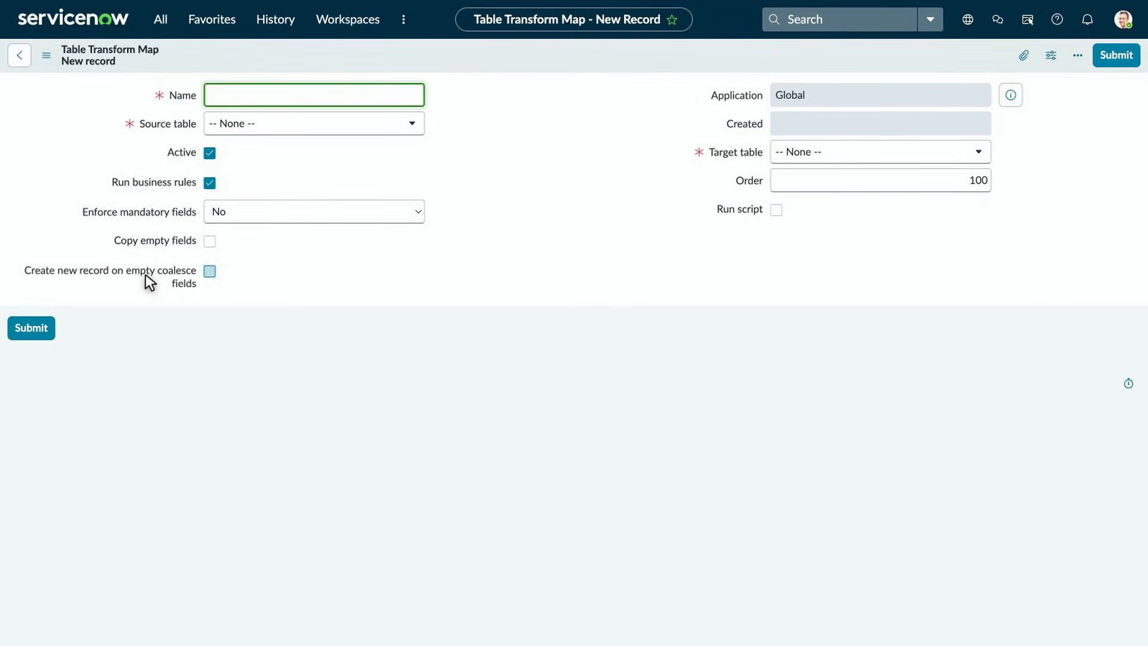
pyautogui.write('Cloudora Alerts to Incident')
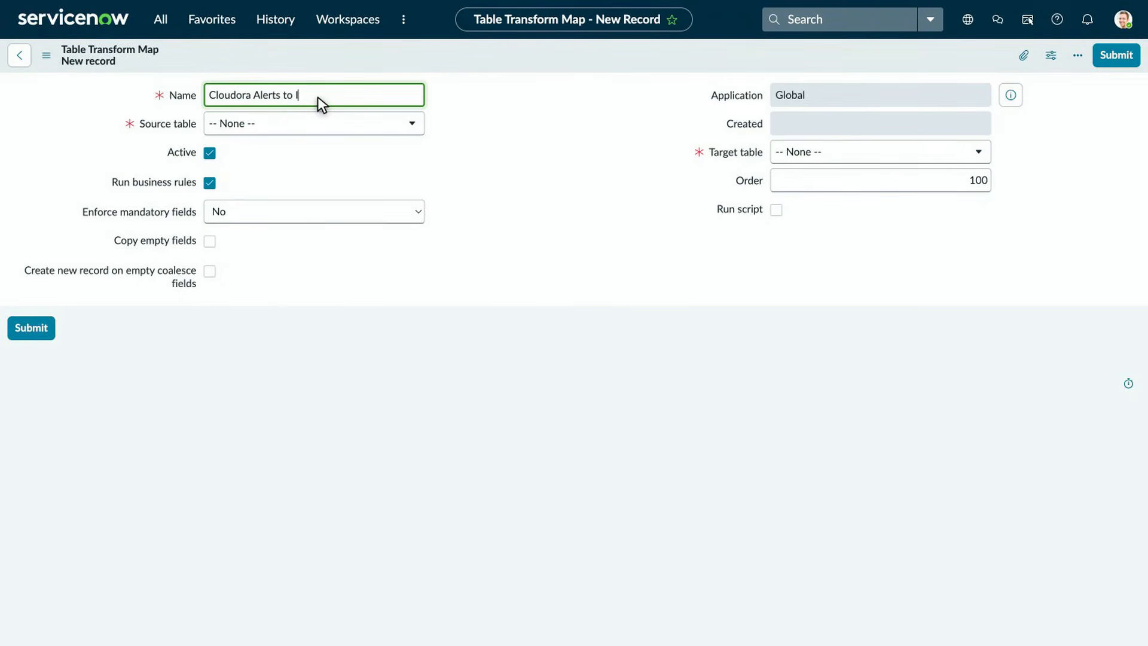
# - Map source table Cloudora Alert Queue to target Incident, save the map, and run the transform
pyautogui.click(316, 124)
pyautogui.write('Cloudora Alert Queue')
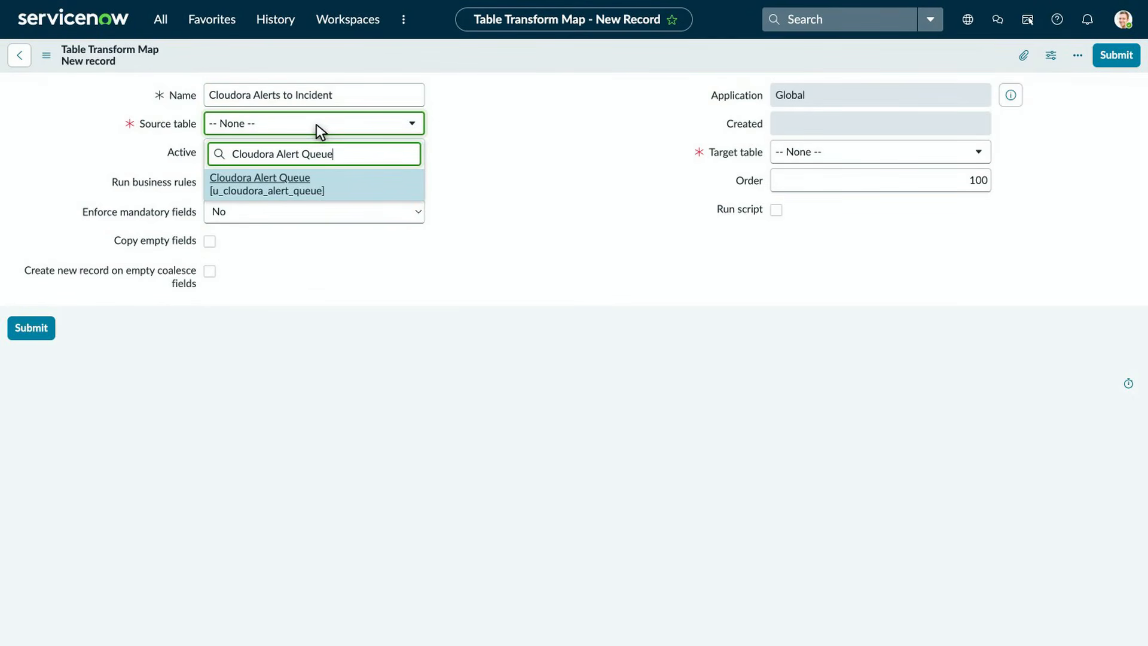
pyautogui.press('Return')
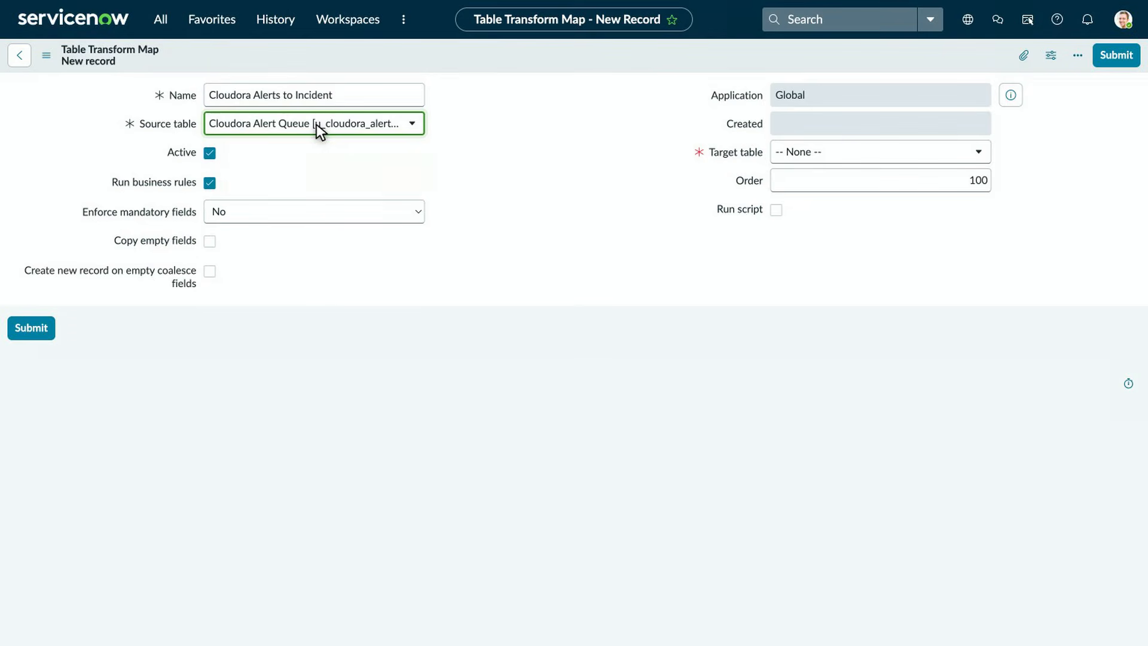
pyautogui.click(885, 151)
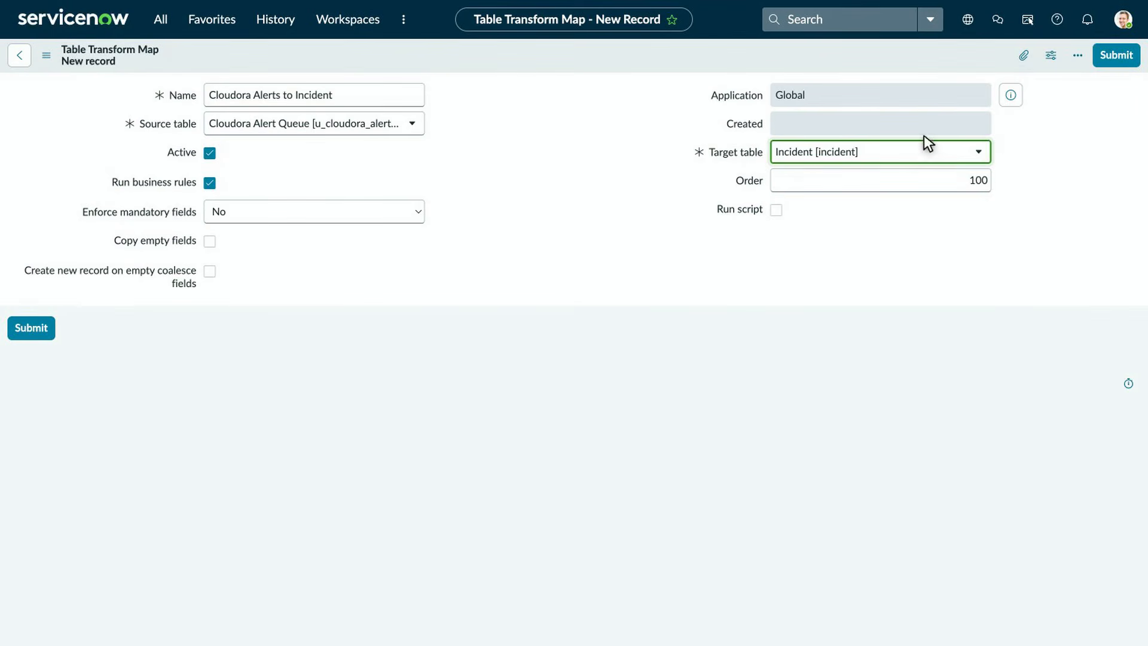
pyautogui.click(1120, 63)
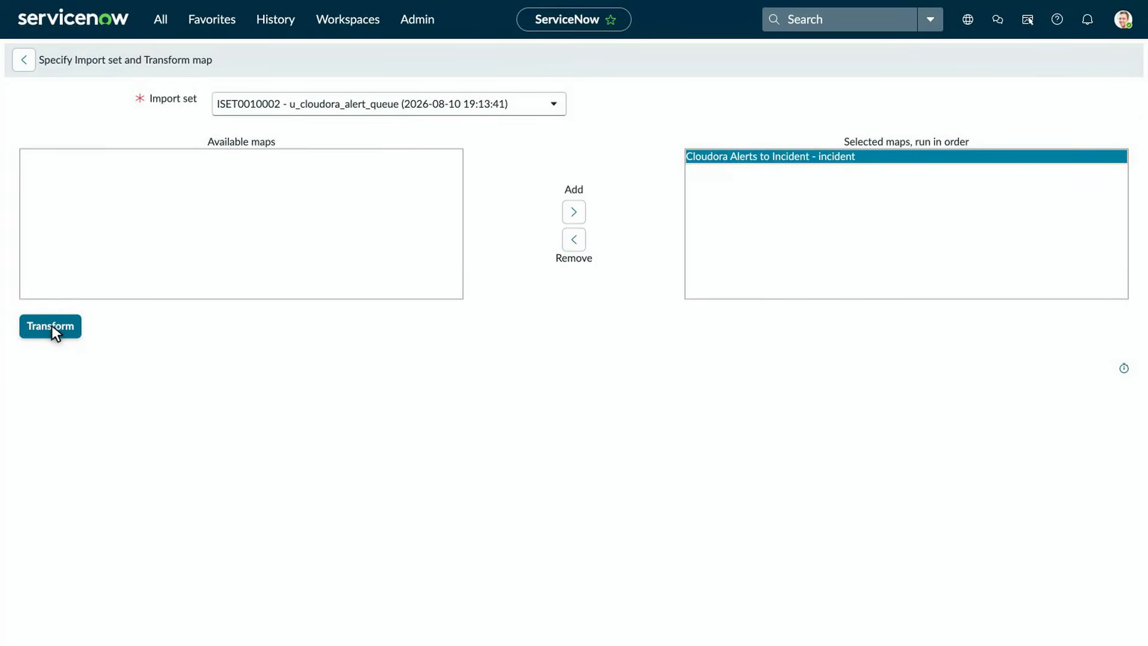
pyautogui.click(51, 327)
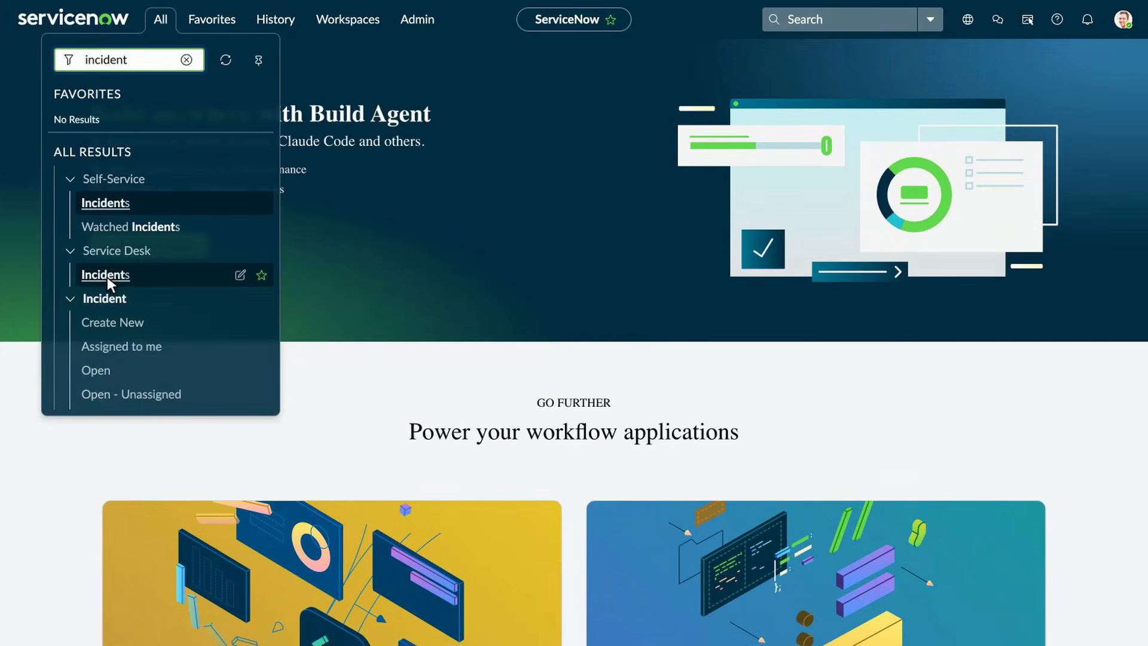
# - Filter Service Desk incidents by short description *CLD-0102 and open INC0010002
pyautogui.click(107, 277)
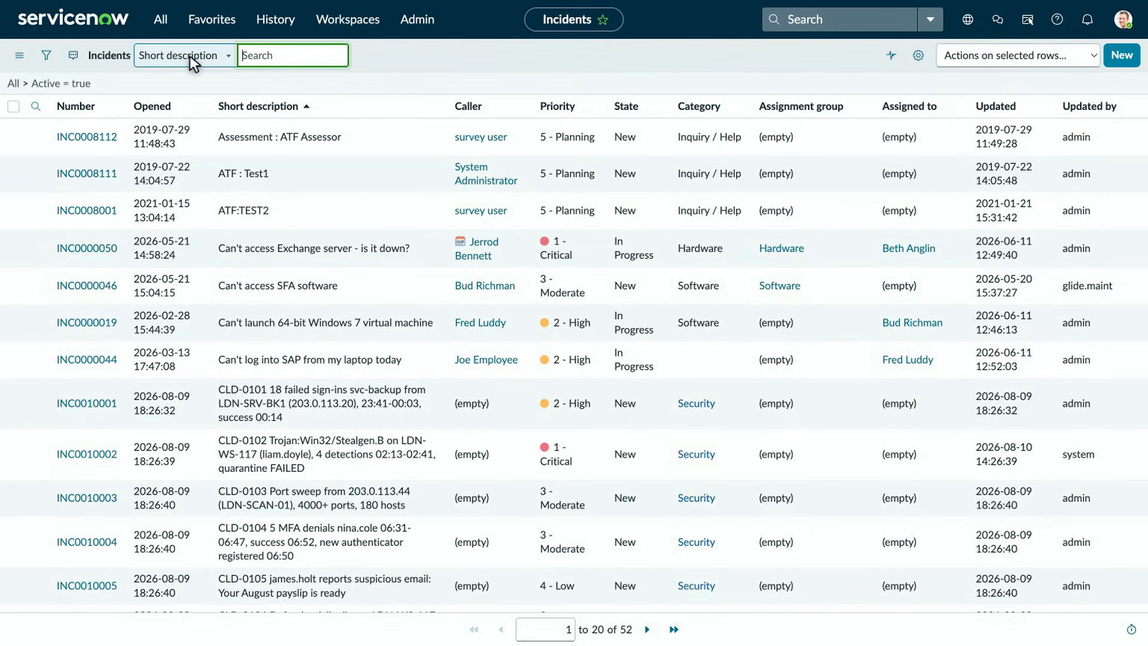
pyautogui.write('*CLD-0102')
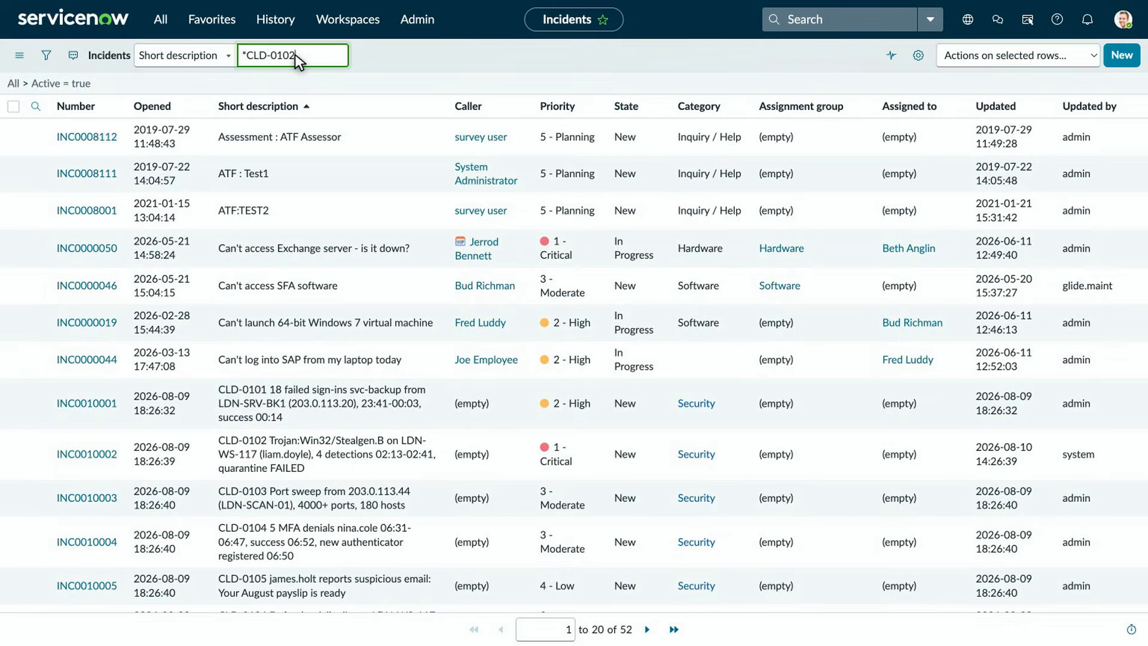
pyautogui.press('Return')
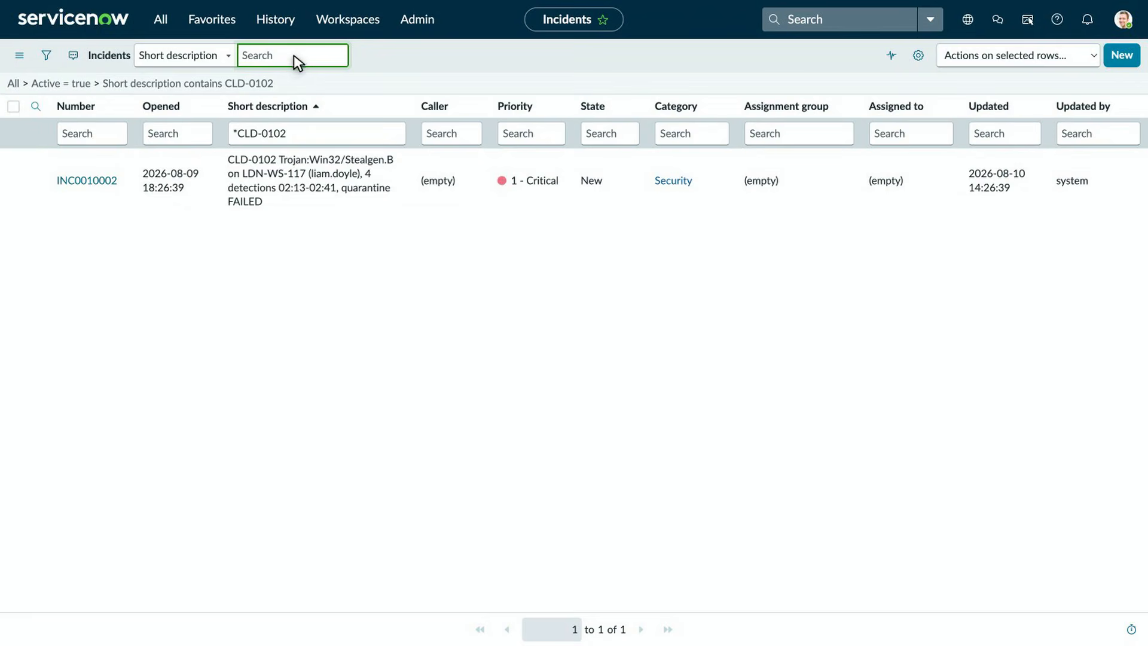
pyautogui.click(93, 180)
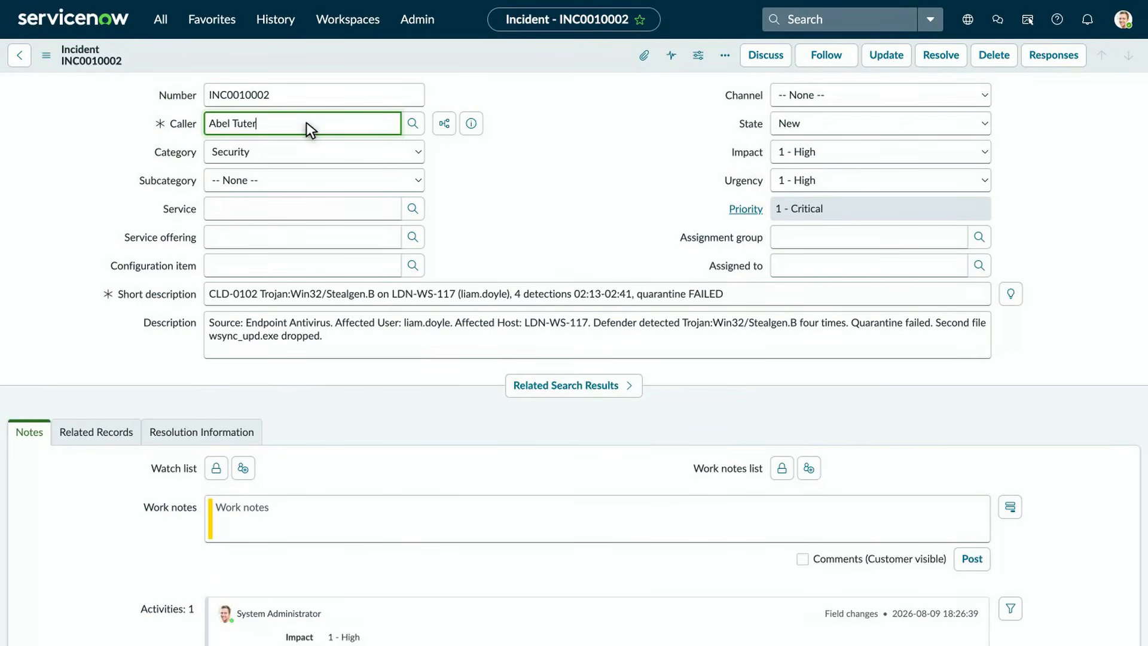
# - On INC0010002, add the 'True positive, active malware' work note and set Impact to 2 - Medium
pyautogui.click(600, 519)
pyautogui.write('True positive, active malware. Four detections 02:13-02:41 UTC, quarantine FAILED each time, file recreated under a new name. A false detection cannot fail quarantine three different')
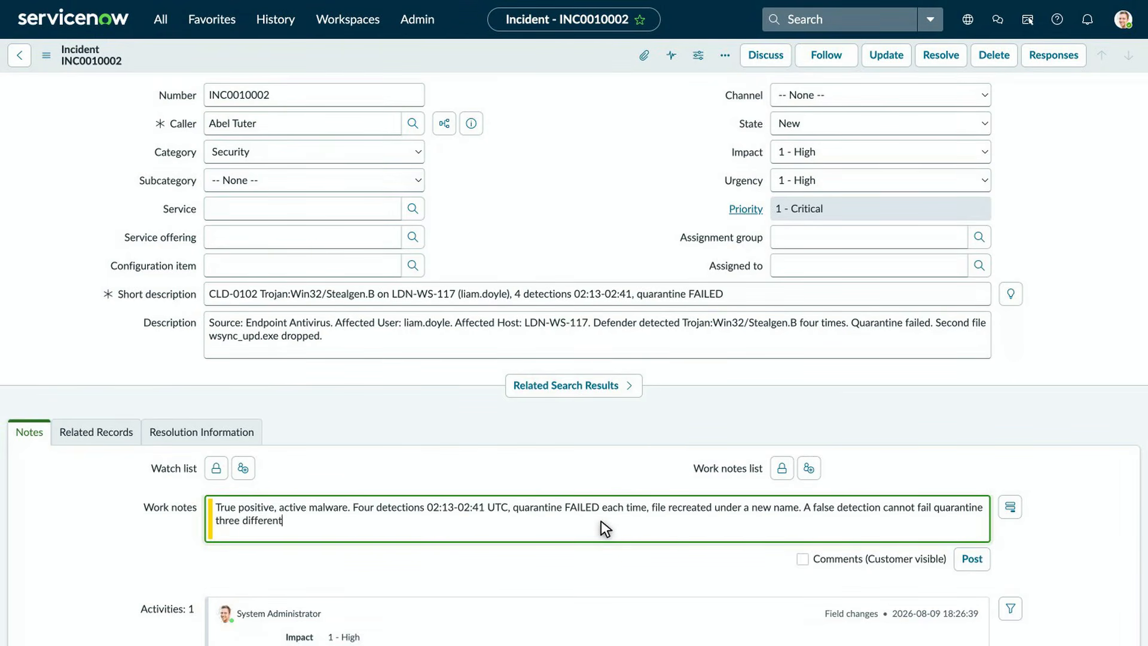
pyautogui.click(881, 151)
pyautogui.click(882, 183)
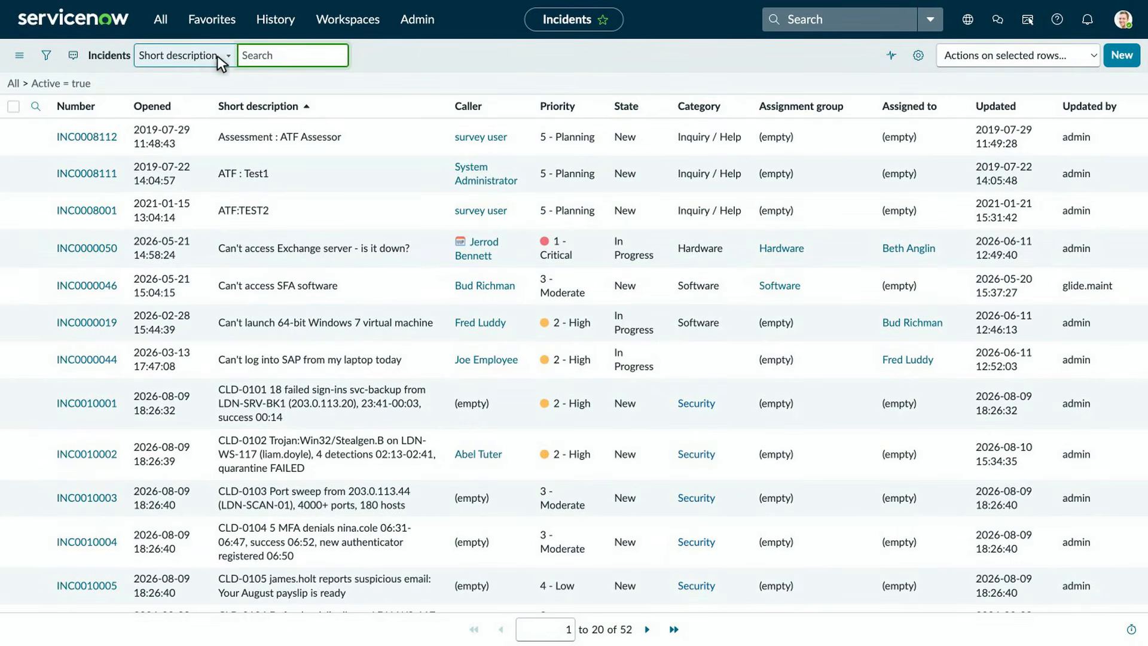
# - Find INC0010001 for CLD-0101 and set its Impact to 3 - Low
pyautogui.write('*CLD-0101')
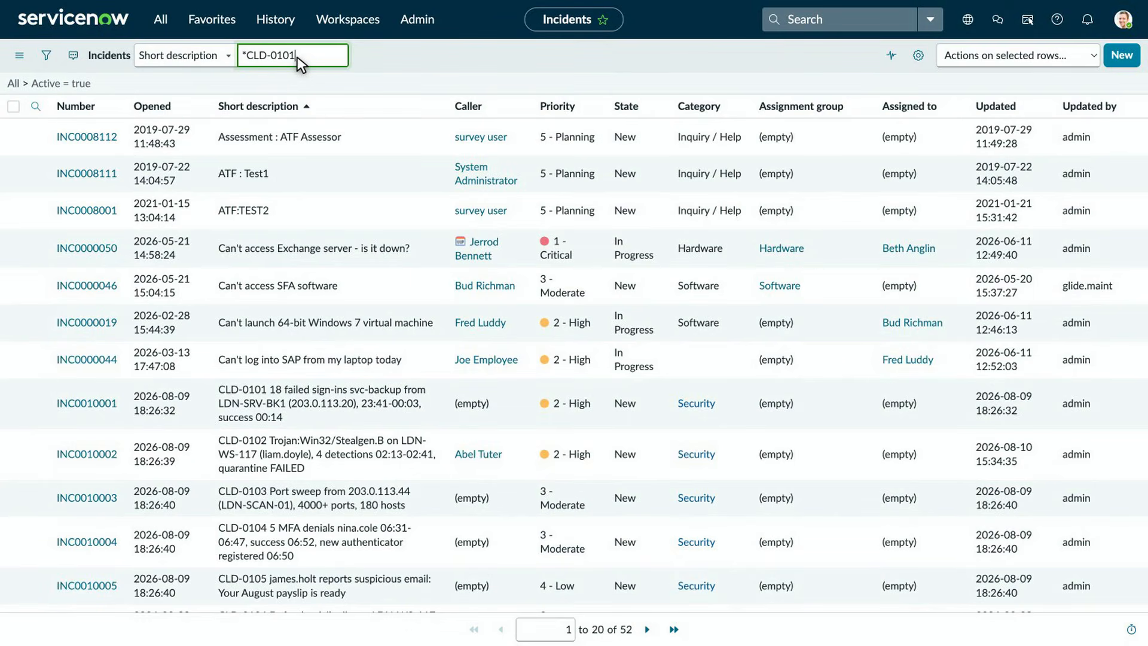
pyautogui.press('Return')
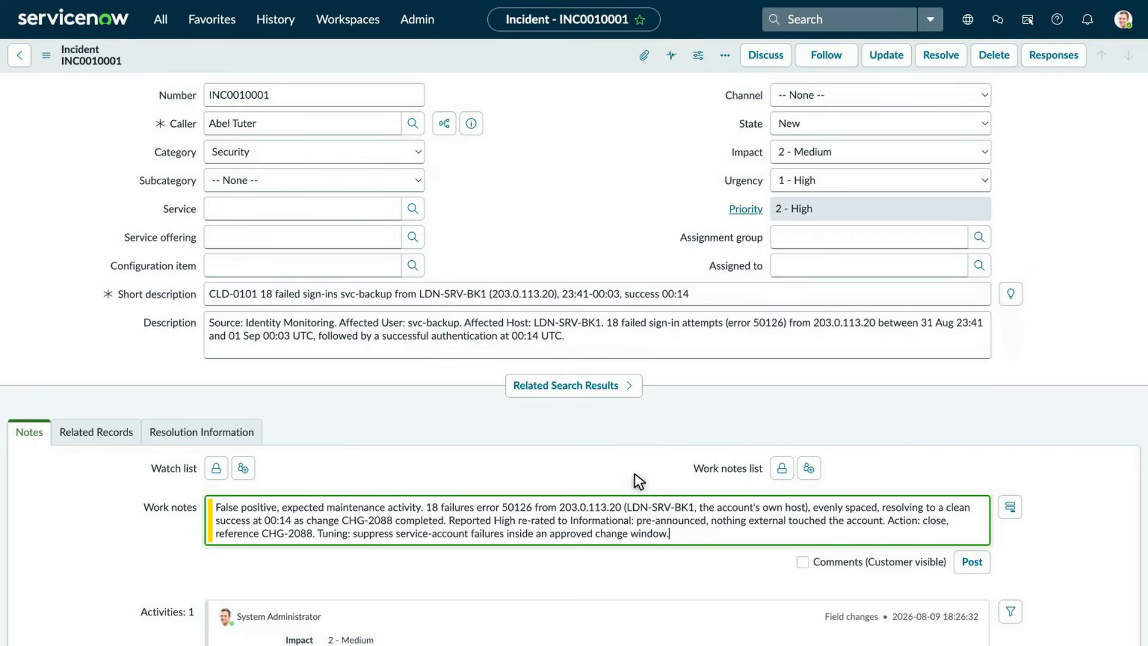
pyautogui.click(884, 152)
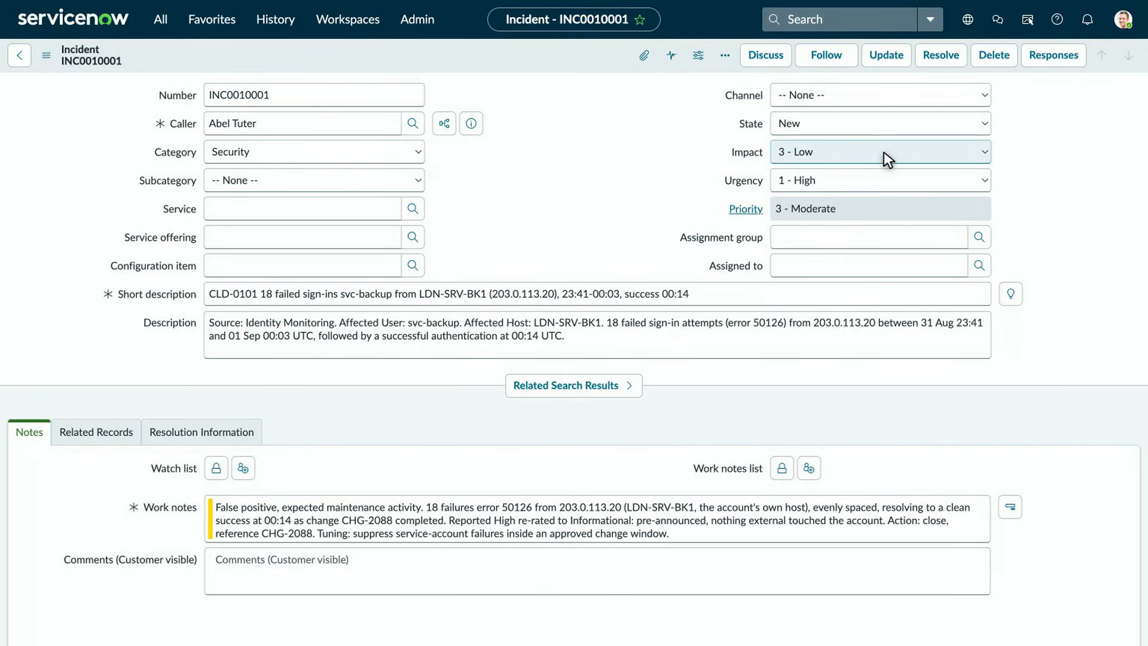